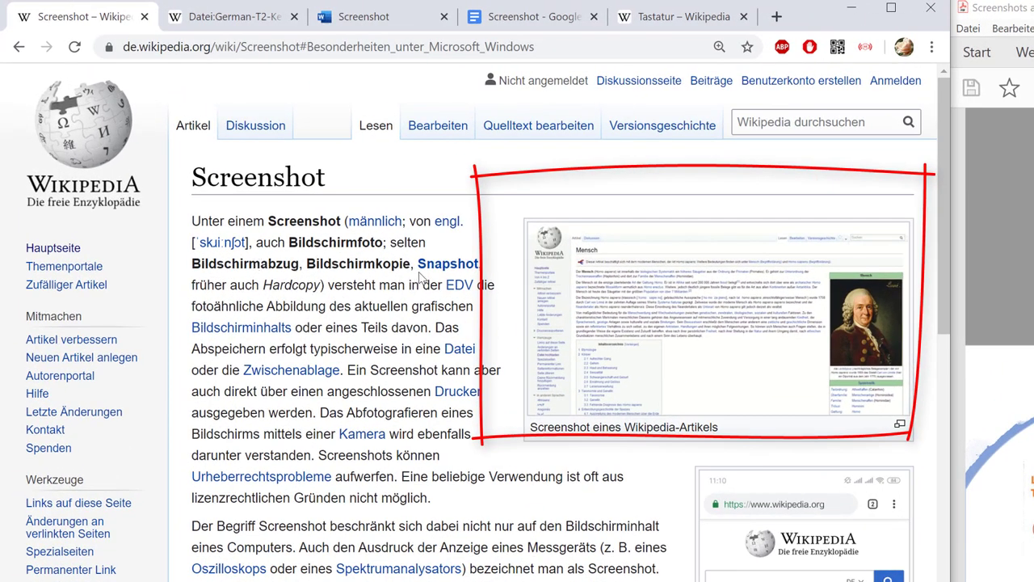
# Scroll the Screenshot article past the table of contents to the 'PC (mit Tastatur)' section.
pyautogui.moveTo(448, 277)
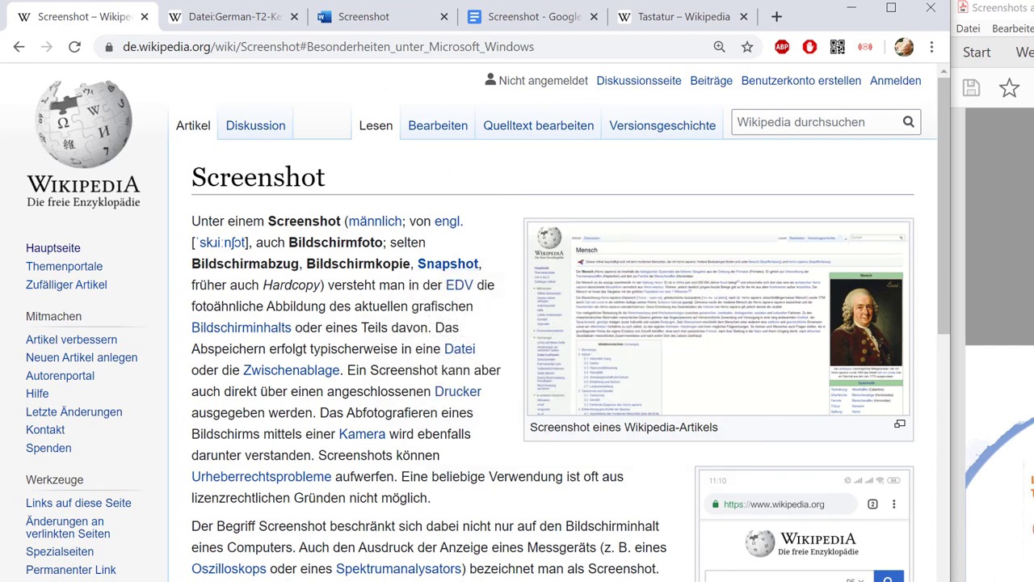
pyautogui.scroll(-2, 609, 547)
pyautogui.scroll(-1, 517, 323)
pyautogui.scroll(-2, 517, 323)
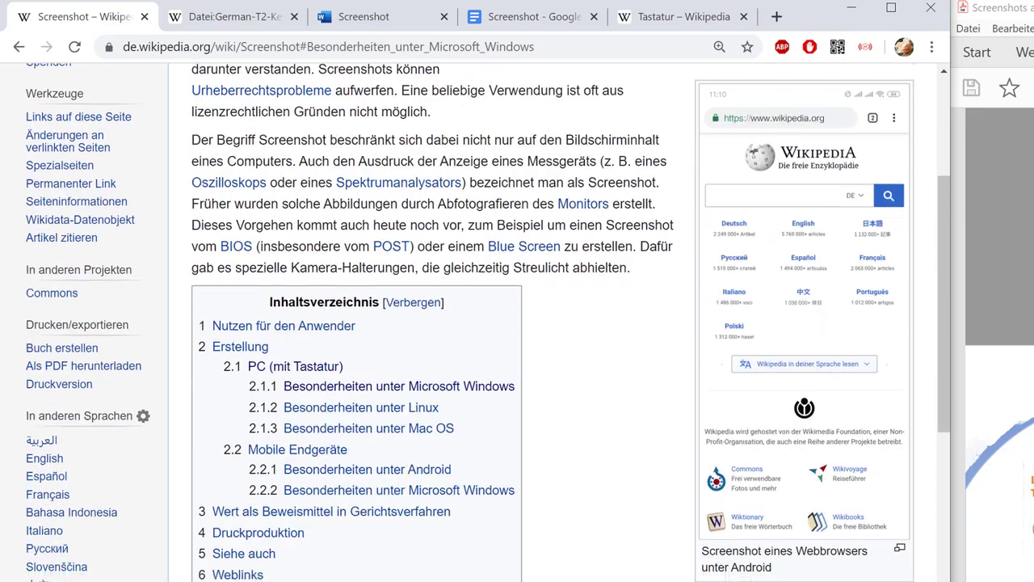
pyautogui.scroll(-3, 517, 324)
pyautogui.scroll(-3, 517, 323)
pyautogui.scroll(-3, 313, 391)
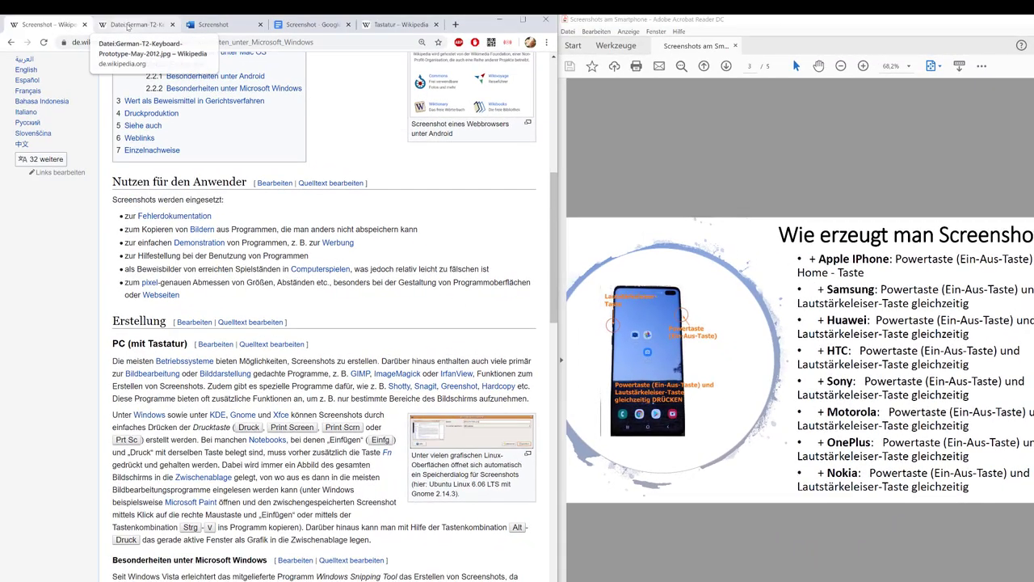
# Show the German-T2-Keyboard-Prototype-May-2012.jpg file page with its keyboard photo.
pyautogui.click(127, 25)
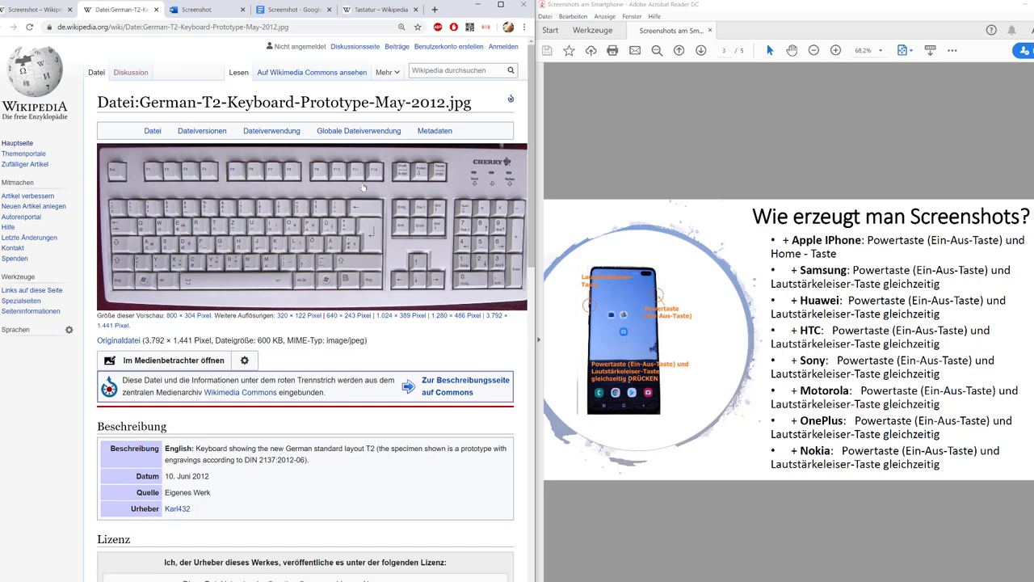
# Switch to the blank Word Online 'Screenshot' document.
pyautogui.click(206, 9)
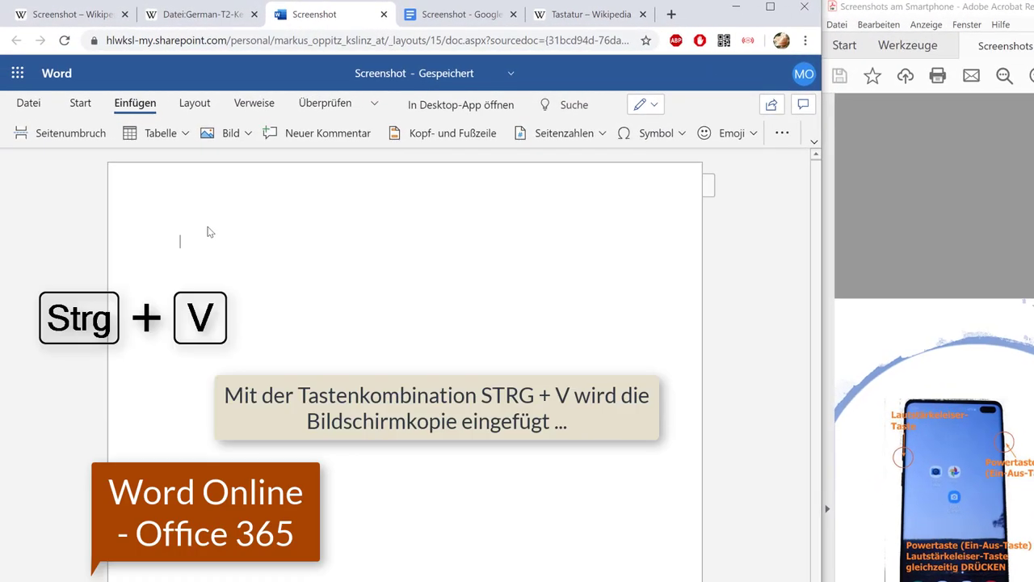
# Paste the copied desktop capture at the top of the 'Screenshot' document and select it.
pyautogui.click(209, 233)
pyautogui.hotkey('ctrl', 'v')
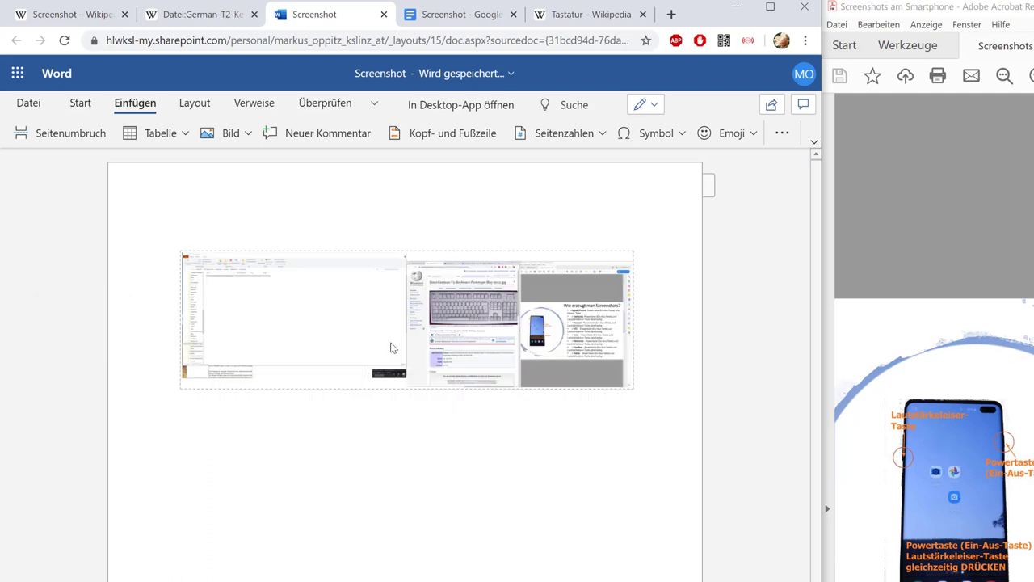
pyautogui.click(390, 347)
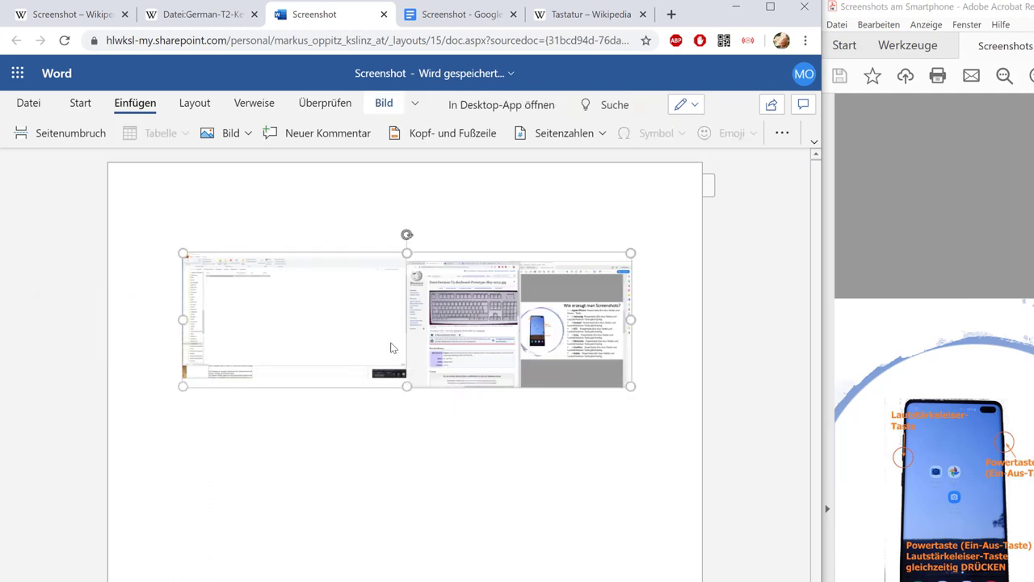
# Crop the pasted picture's left, right, bottom and top edges down to the keyboard area.
pyautogui.rightClick(352, 324)
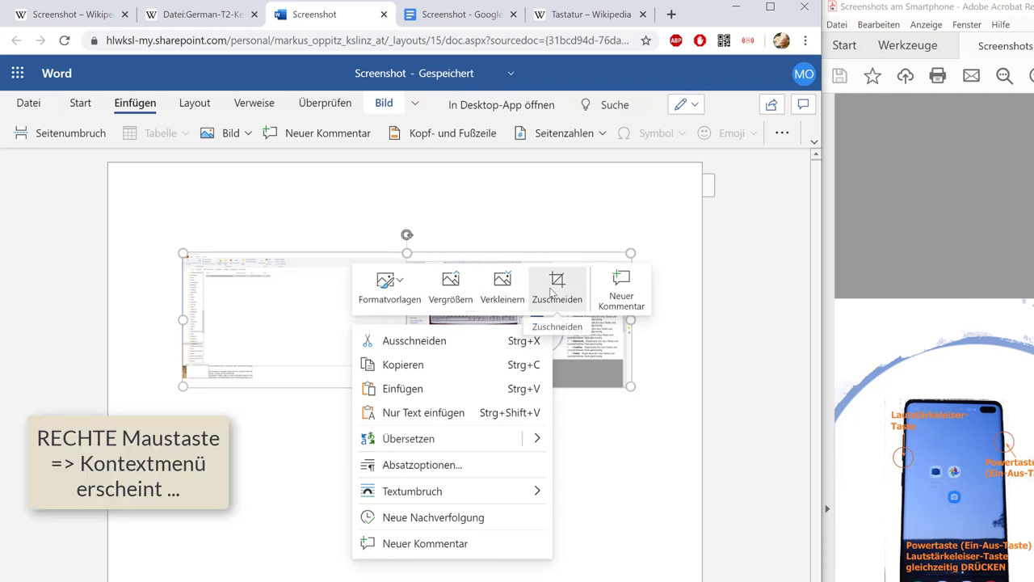
pyautogui.click(564, 304)
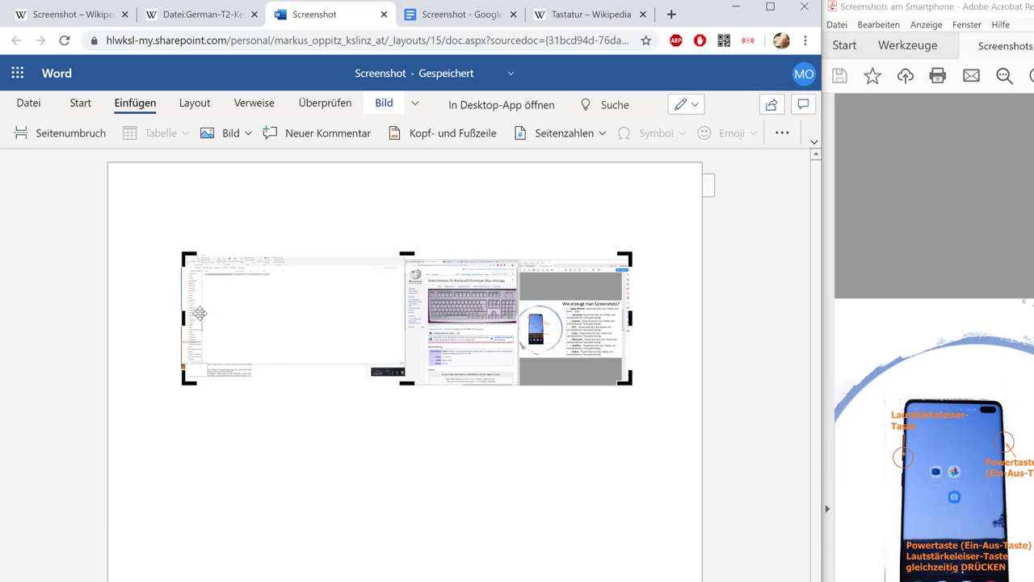
pyautogui.moveTo(185, 316); pyautogui.dragTo(420, 323)
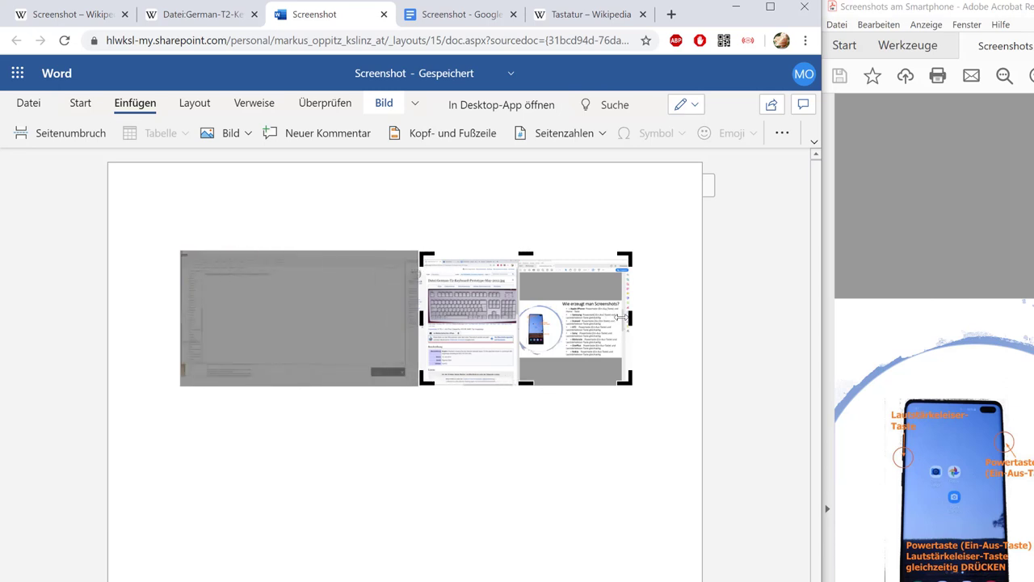
pyautogui.moveTo(630, 318); pyautogui.dragTo(498, 320)
pyautogui.moveTo(468, 369); pyautogui.dragTo(468, 328)
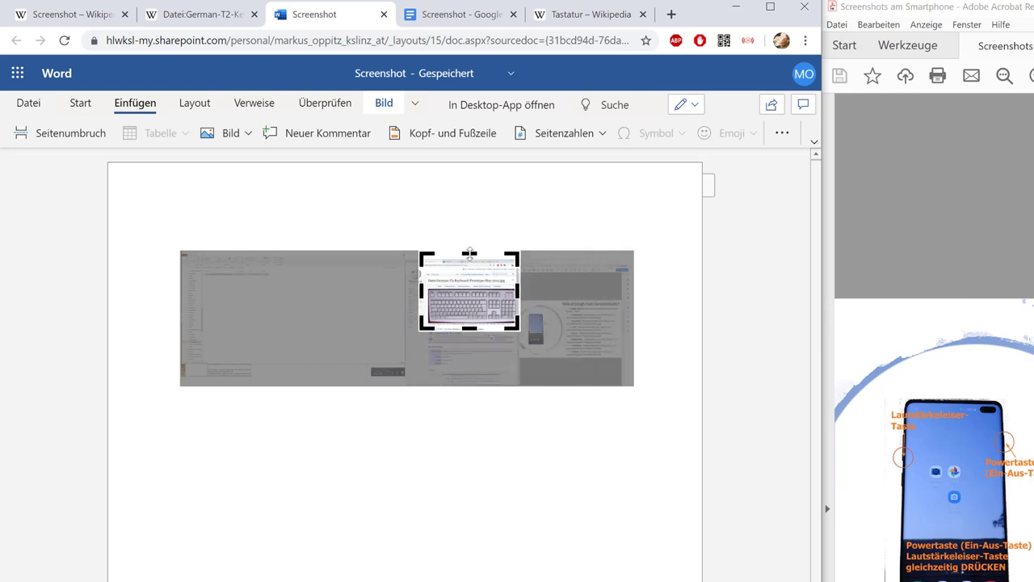
pyautogui.moveTo(468, 253); pyautogui.dragTo(465, 267)
# Apply the crop, enlarge the keyboard picture to nearly page width, then switch to Google Docs.
pyautogui.click(418, 462)
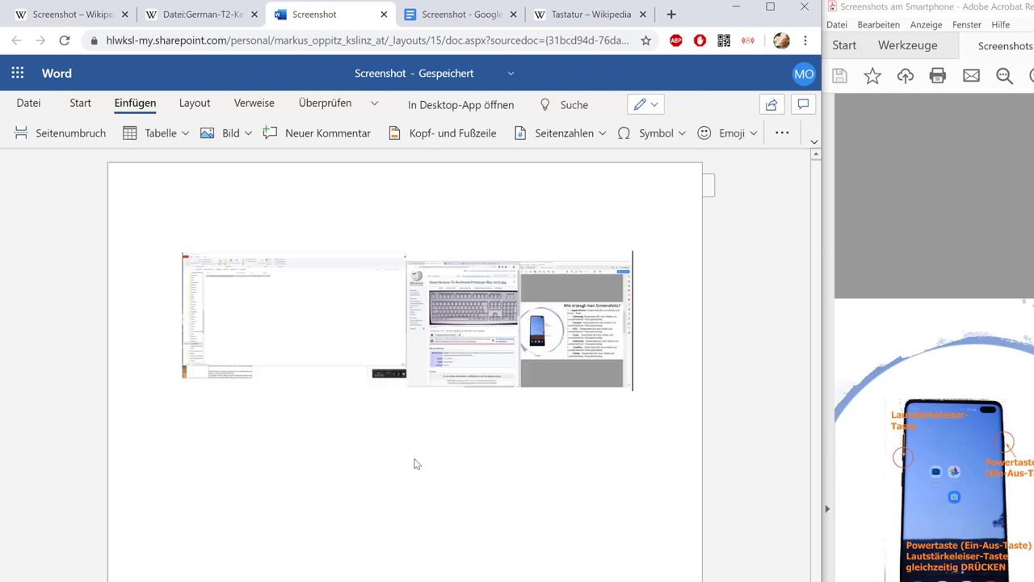
pyautogui.click(271, 290)
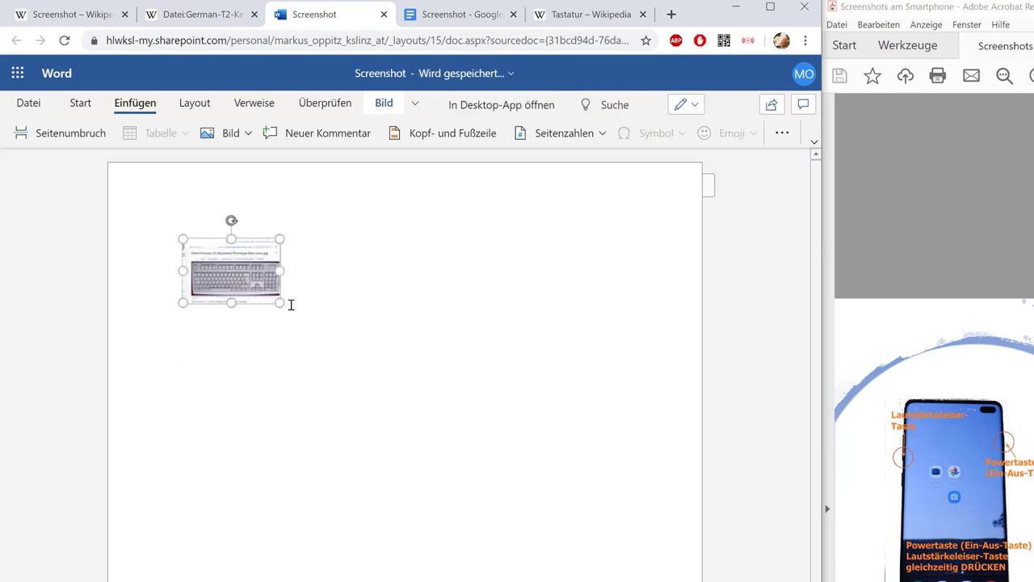
pyautogui.moveTo(280, 307); pyautogui.dragTo(569, 485)
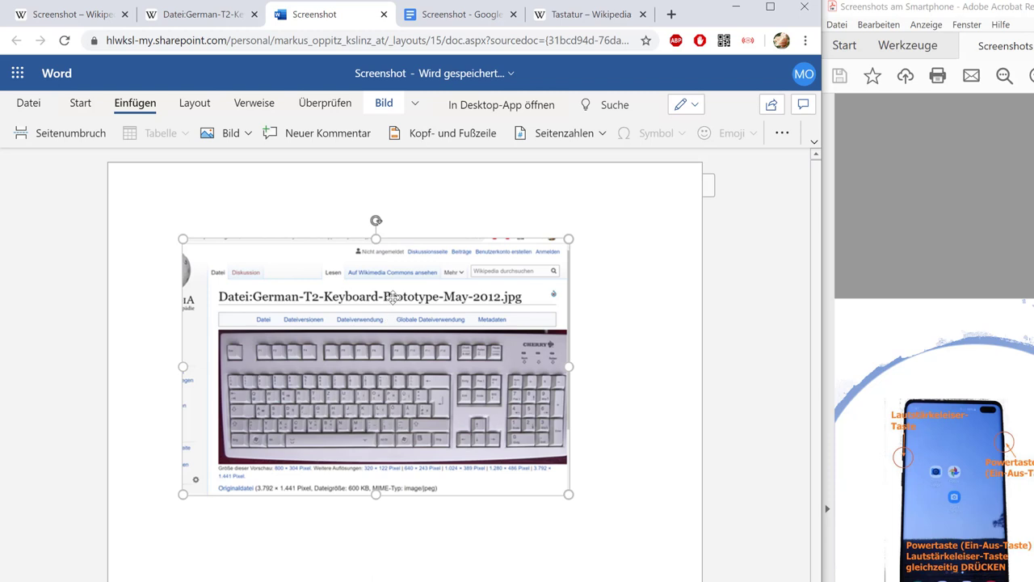
pyautogui.click(421, 22)
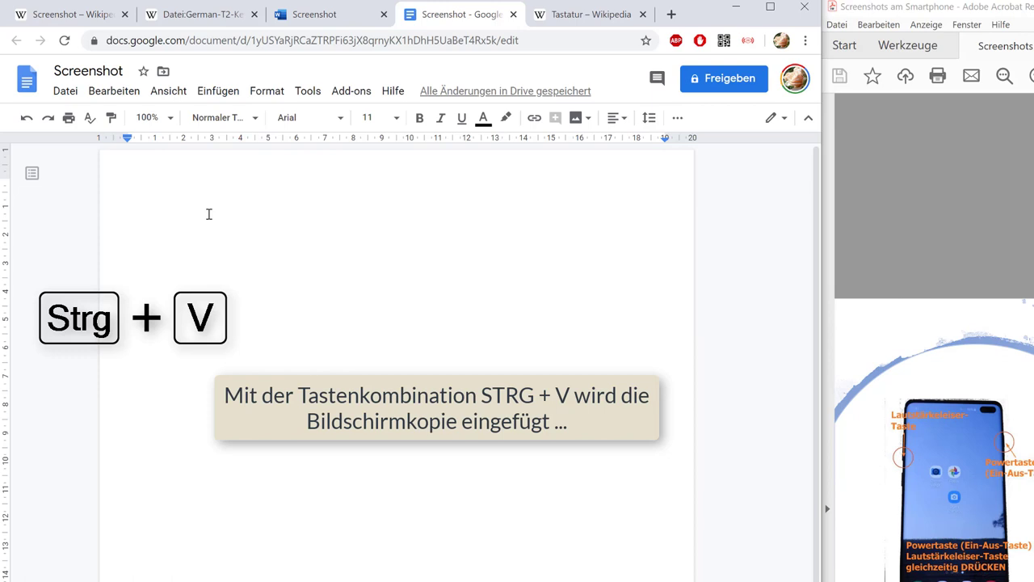
# Paste the desktop capture into the Google Docs document and crop off its lower part.
pyautogui.hotkey('ctrl', 'v')
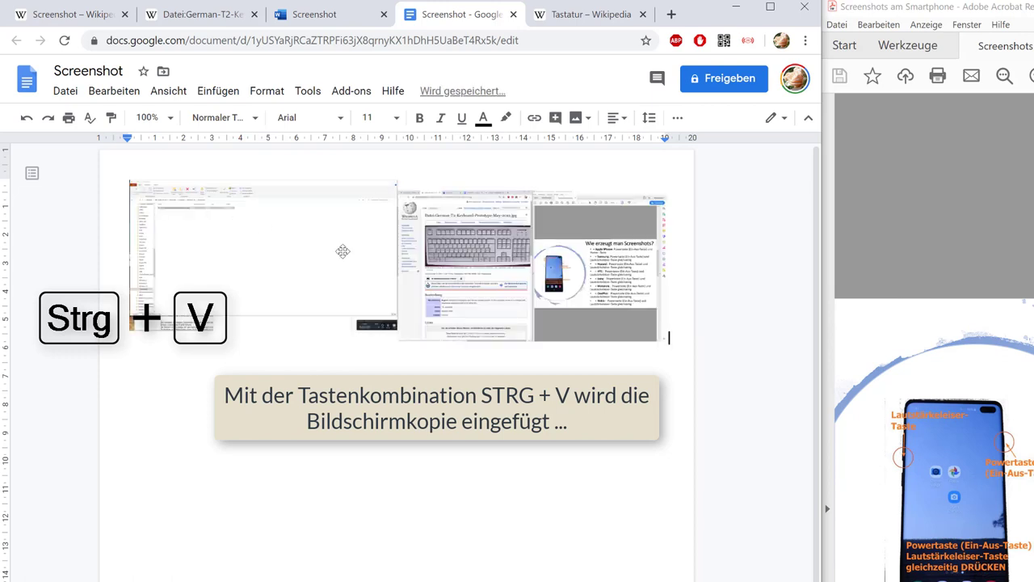
pyautogui.click(342, 251)
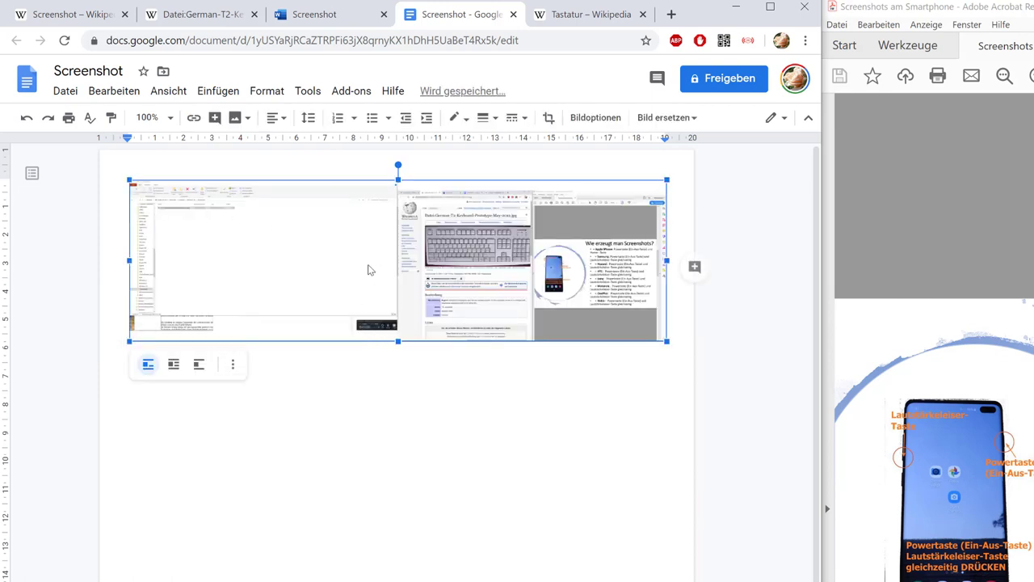
pyautogui.rightClick(367, 267)
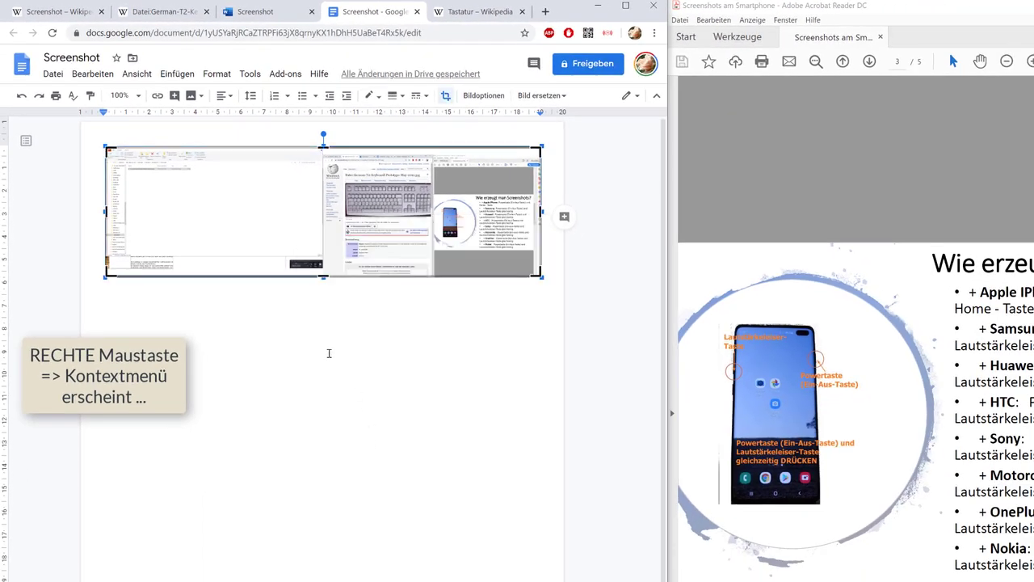
pyautogui.moveTo(323, 277); pyautogui.dragTo(321, 232)
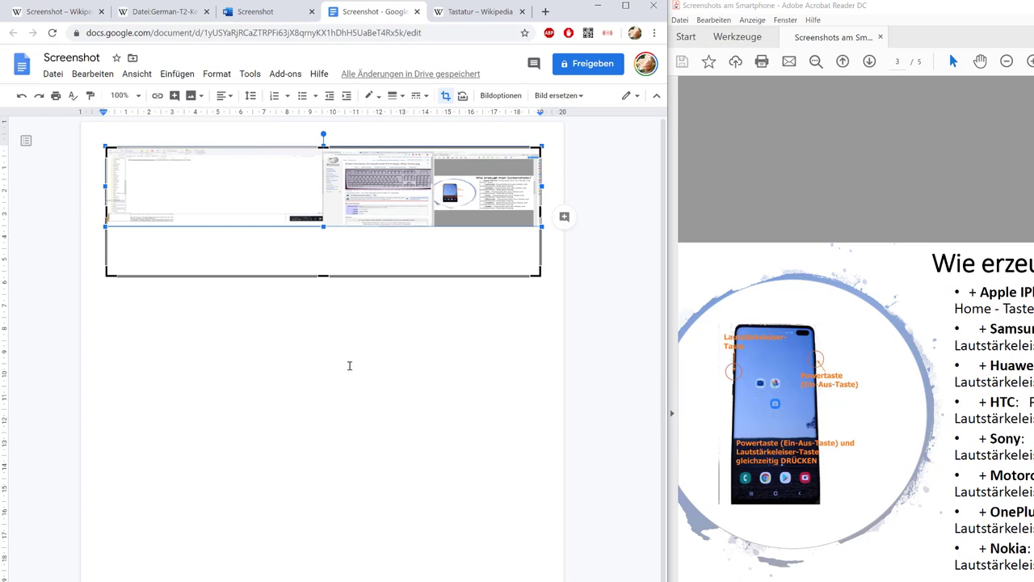
# Confirm the Google Docs crop and switch to the desktop Word document Dokument2.
pyautogui.press('Return')
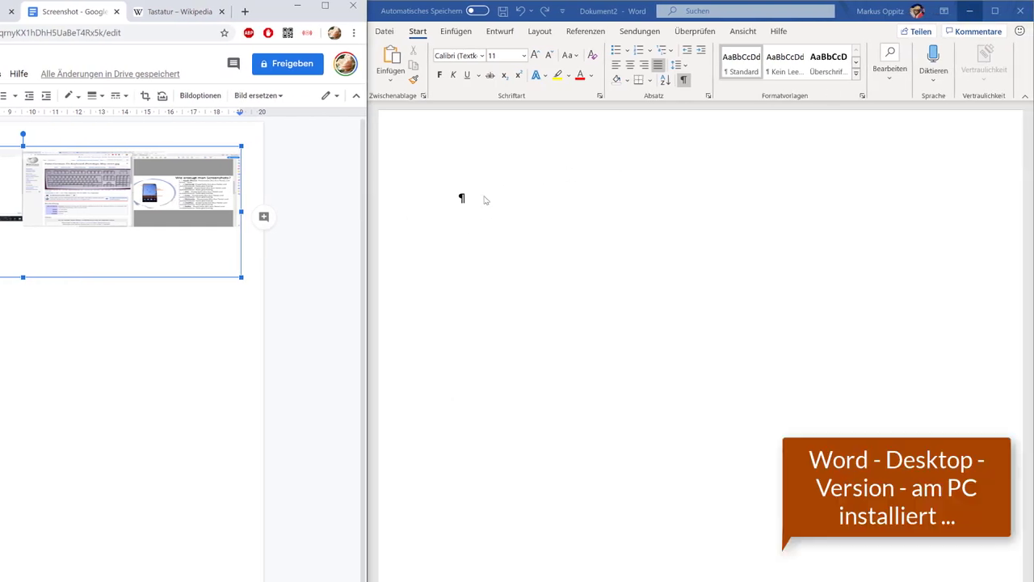
pyautogui.click(469, 199)
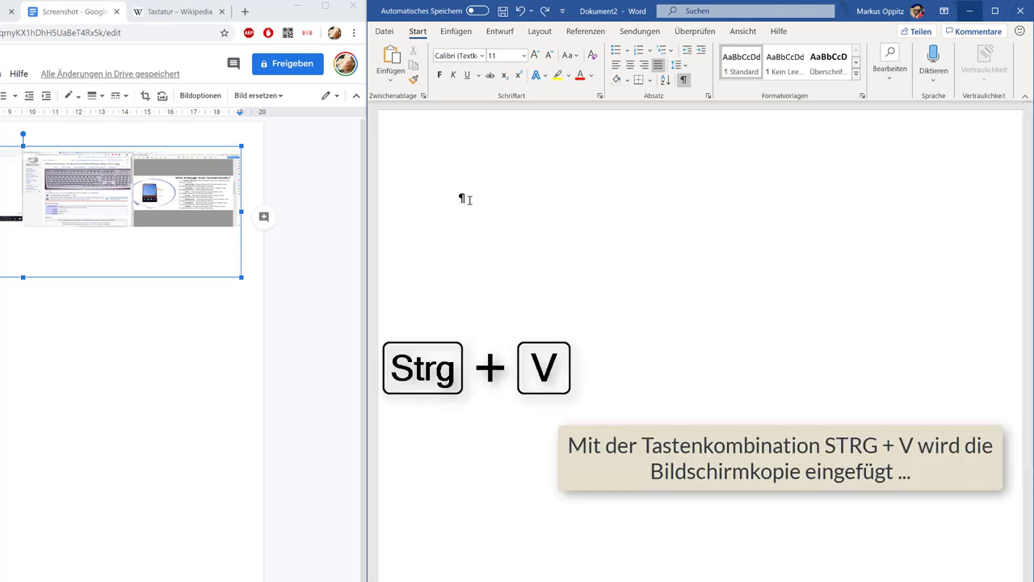
# Paste the capture into Dokument2 and crop its top, left, right and bottom around the keyboard.
pyautogui.hotkey('ctrl', 'v')
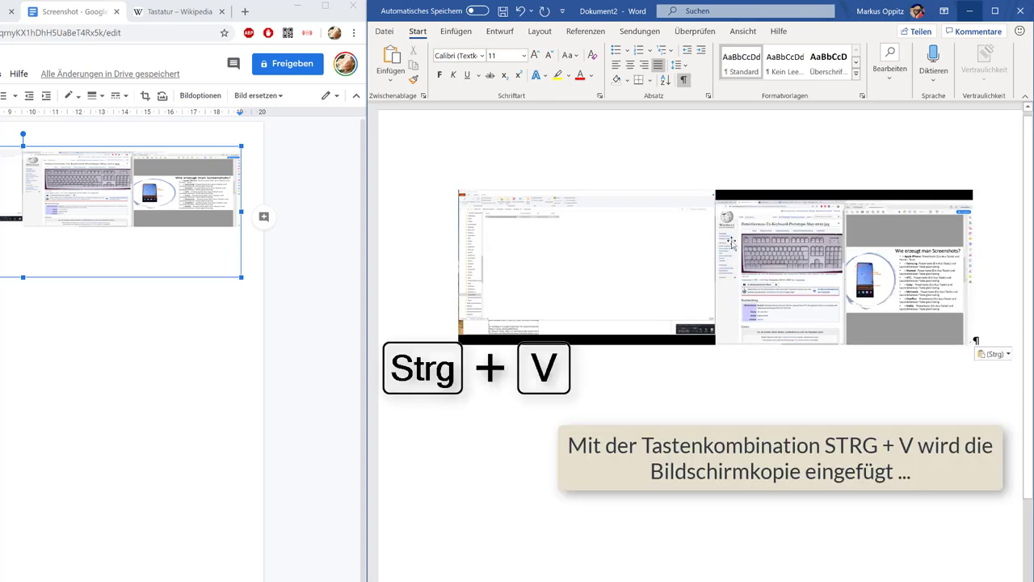
pyautogui.click(731, 242)
pyautogui.rightClick(731, 242)
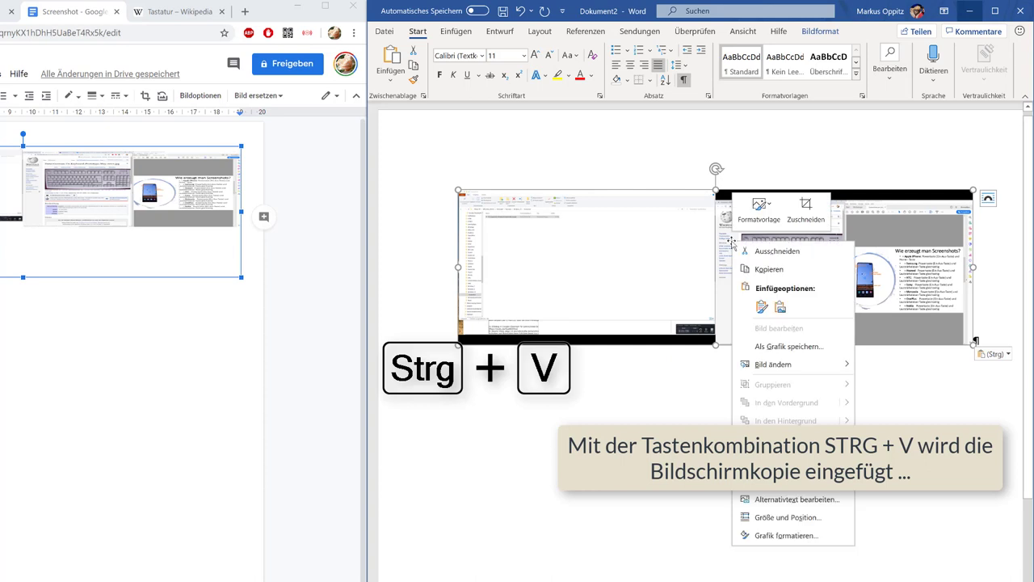
pyautogui.click(802, 209)
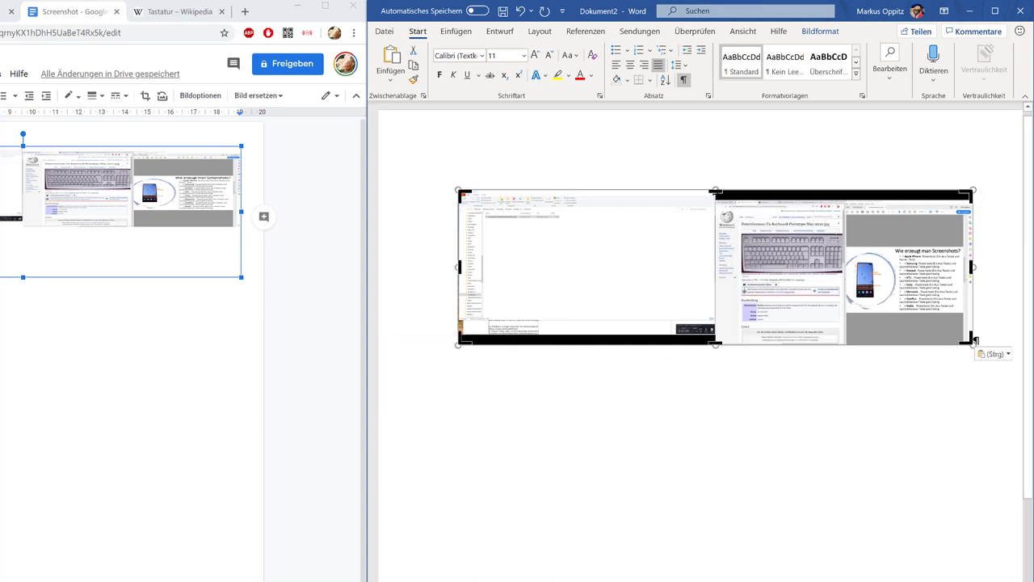
pyautogui.moveTo(716, 194); pyautogui.dragTo(716, 209)
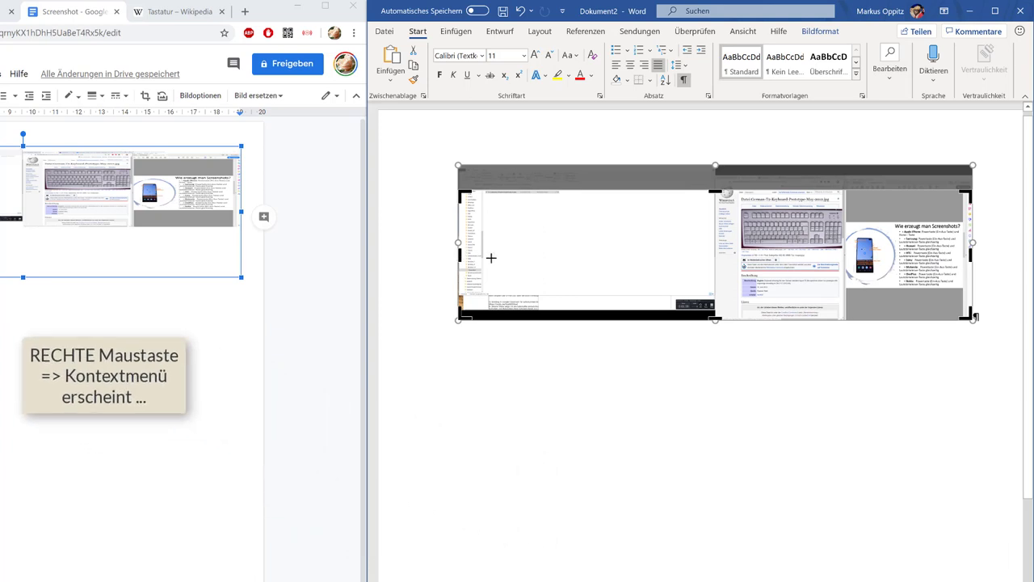
pyautogui.moveTo(465, 251); pyautogui.dragTo(725, 270)
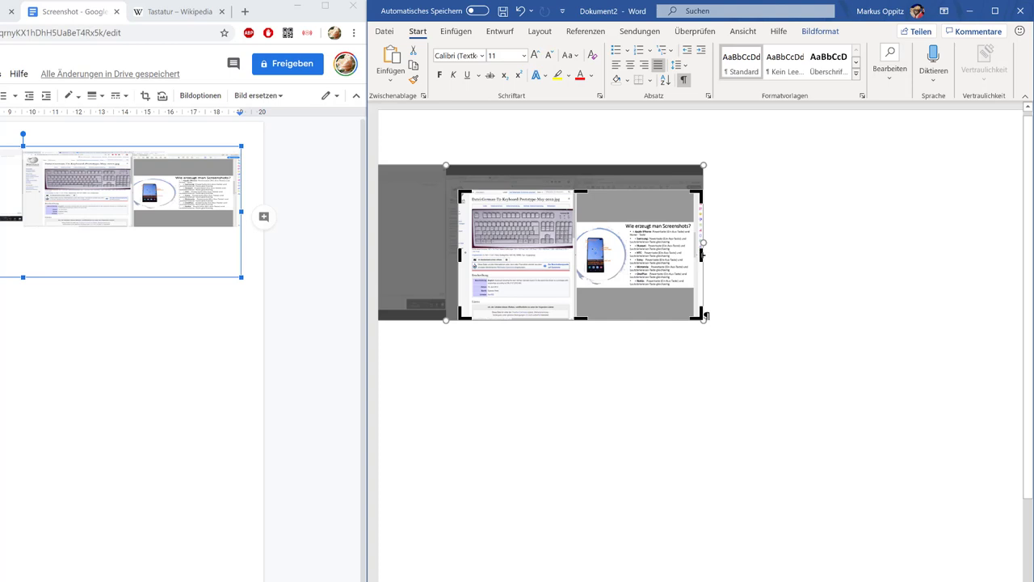
pyautogui.moveTo(702, 255); pyautogui.dragTo(584, 262)
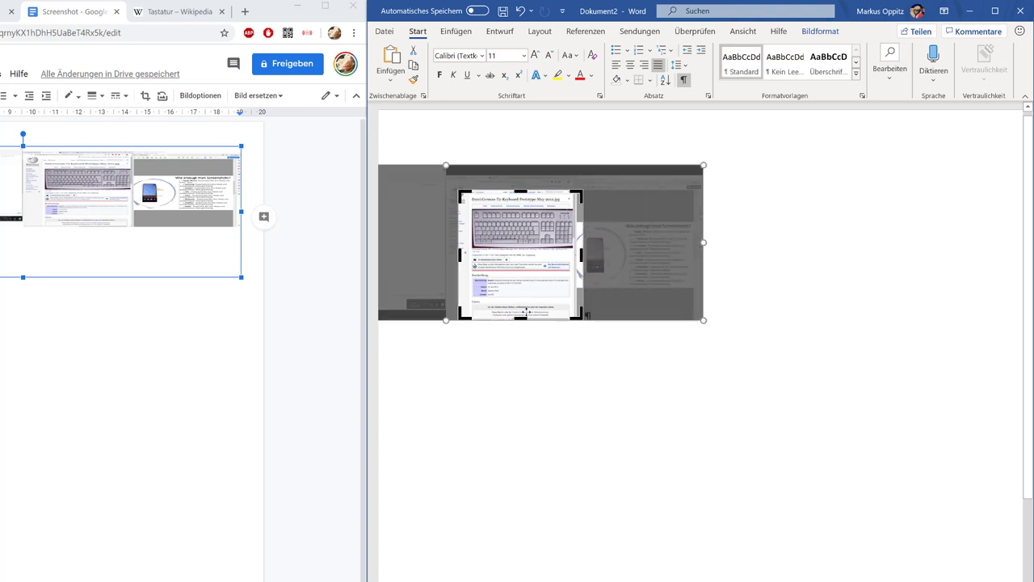
pyautogui.moveTo(523, 317); pyautogui.dragTo(518, 264)
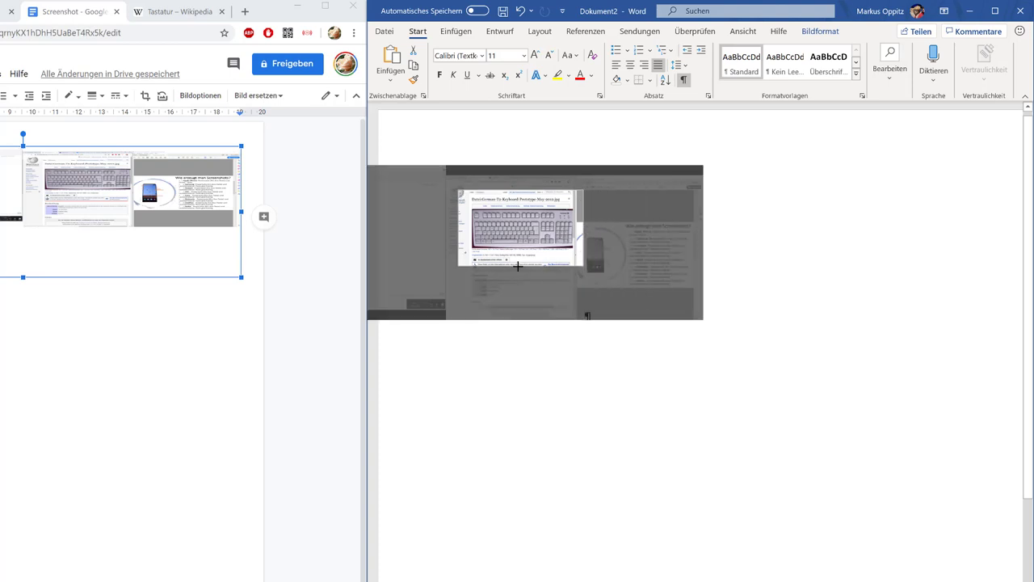
# Finish cropping and drag the corner handle outward to enlarge the keyboard picture.
pyautogui.press('Escape')
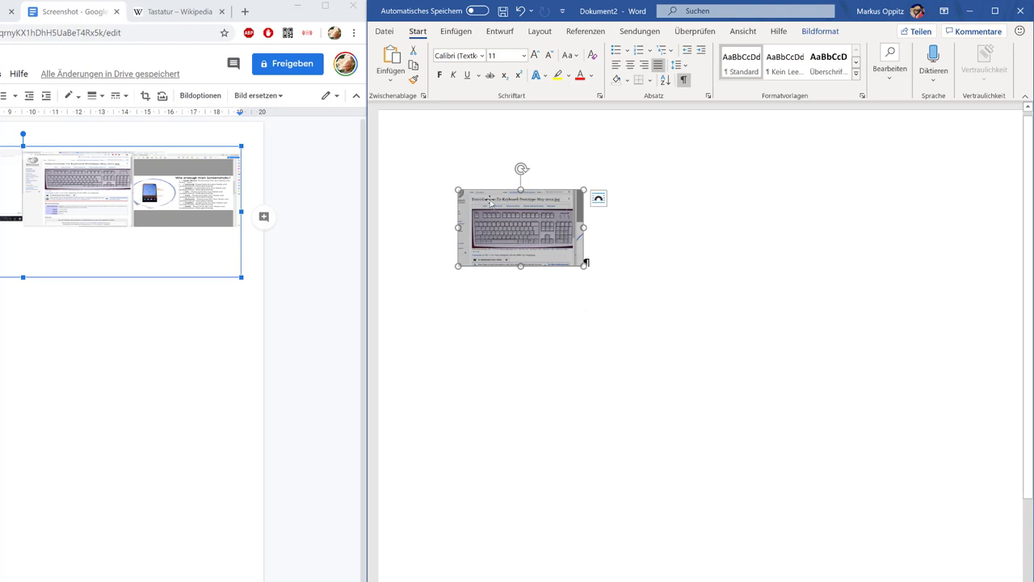
pyautogui.moveTo(584, 263); pyautogui.dragTo(840, 445)
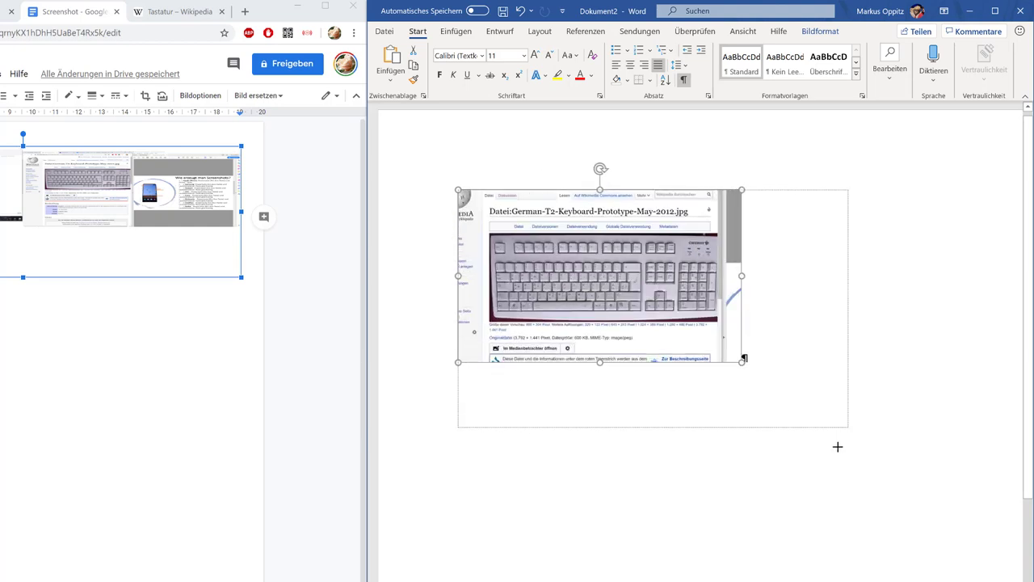